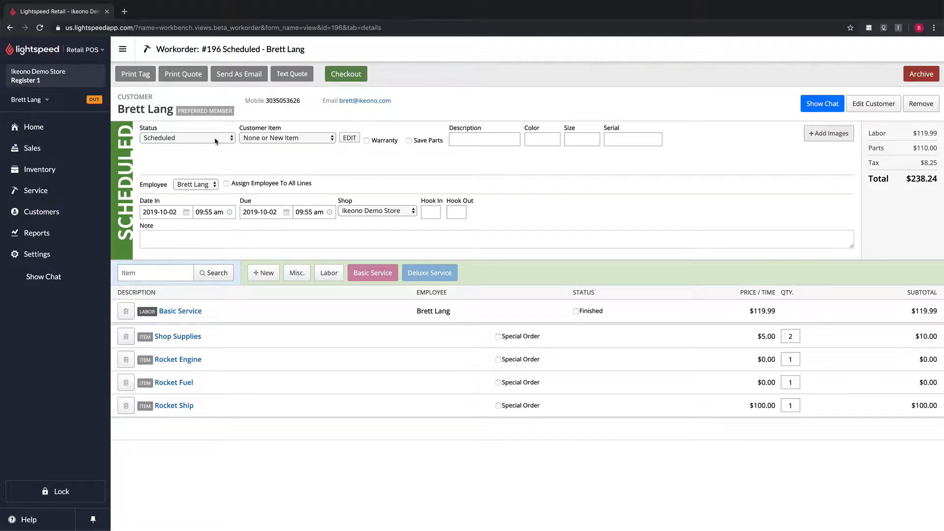
Set work order #196 status to Finished (Text Customer) and show the customer chat with the Ikeono apps
{"action": "left_click", "coordinate": [216, 140]}
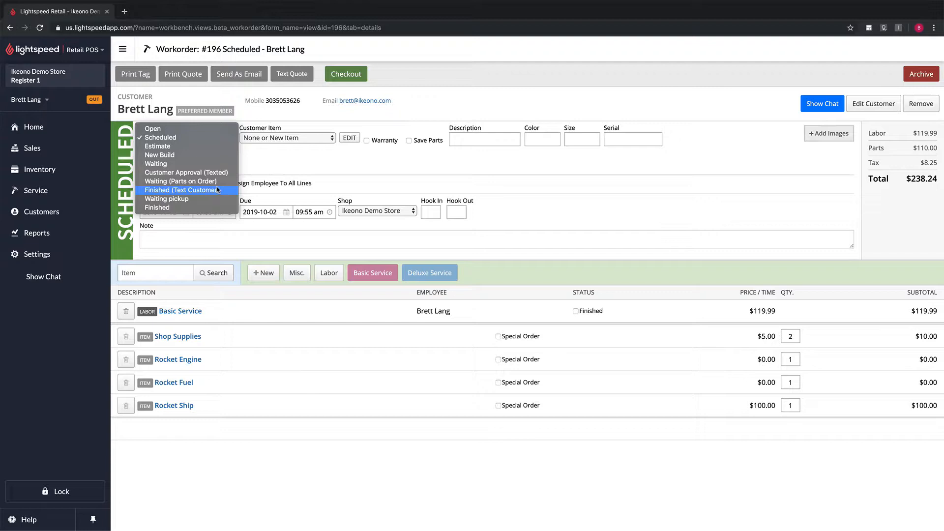
{"action": "left_click", "coordinate": [217, 190]}
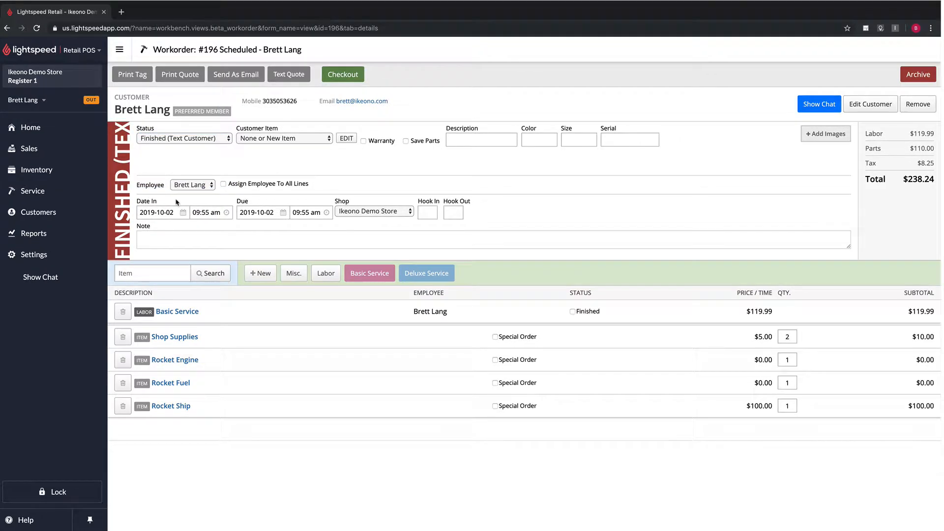
{"action": "left_click", "coordinate": [56, 290]}
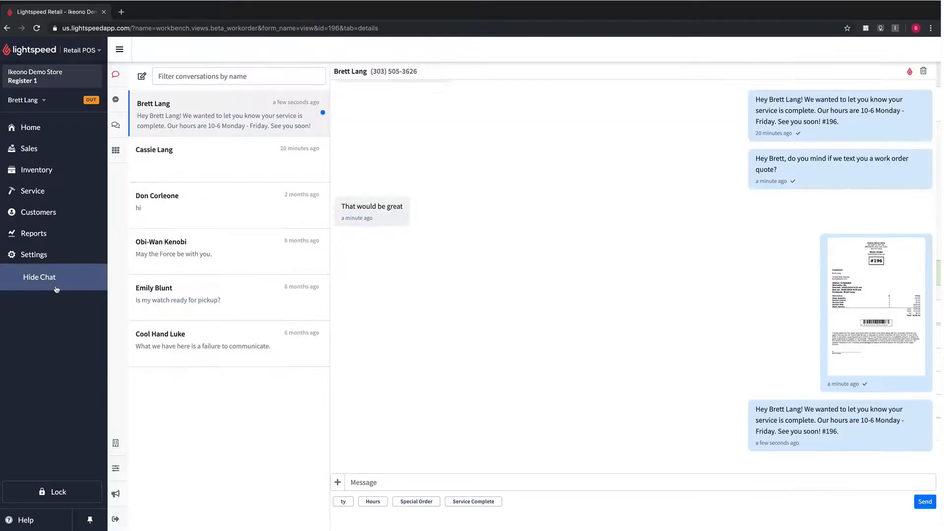
{"action": "left_click", "coordinate": [115, 151]}
View the Lightspeed Work Order Status Automation rules, including Finished (Text Customer)
{"action": "left_click", "coordinate": [158, 216]}
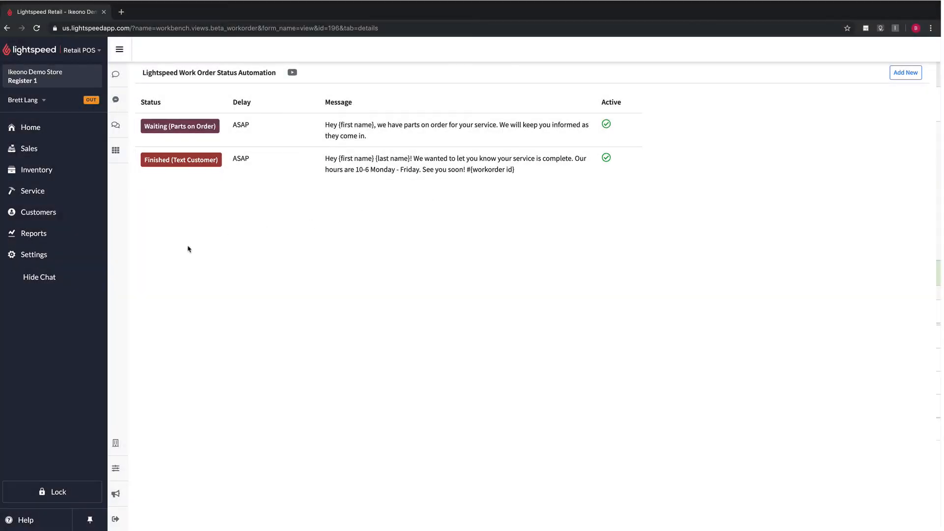
{"action": "left_click", "coordinate": [75, 282]}
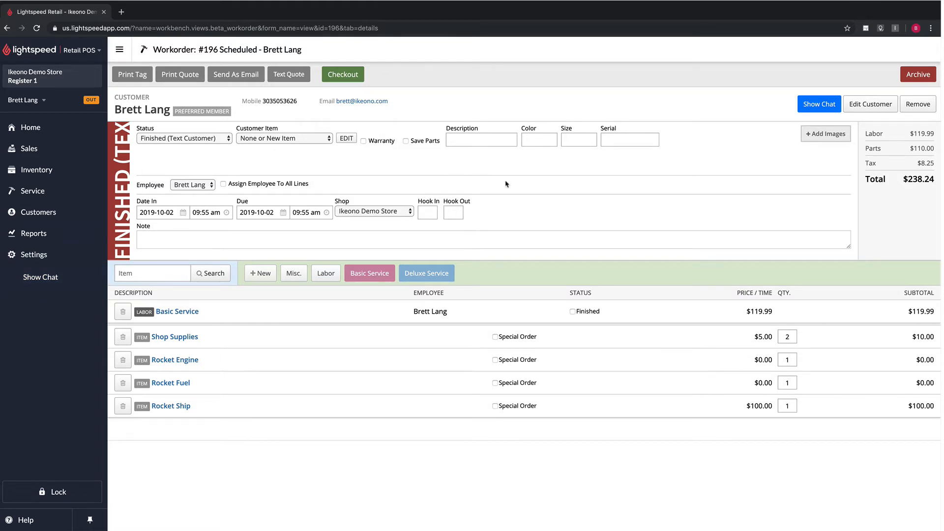
{"action": "left_click", "coordinate": [812, 105]}
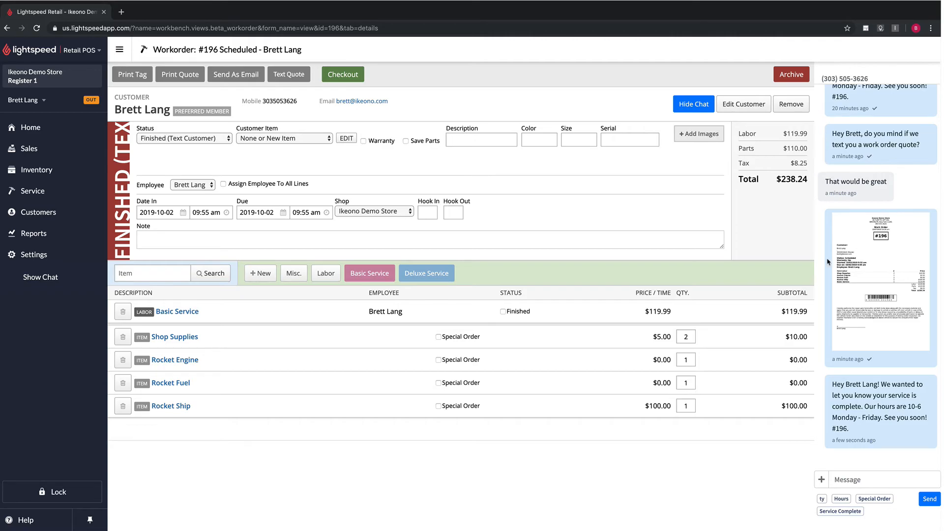